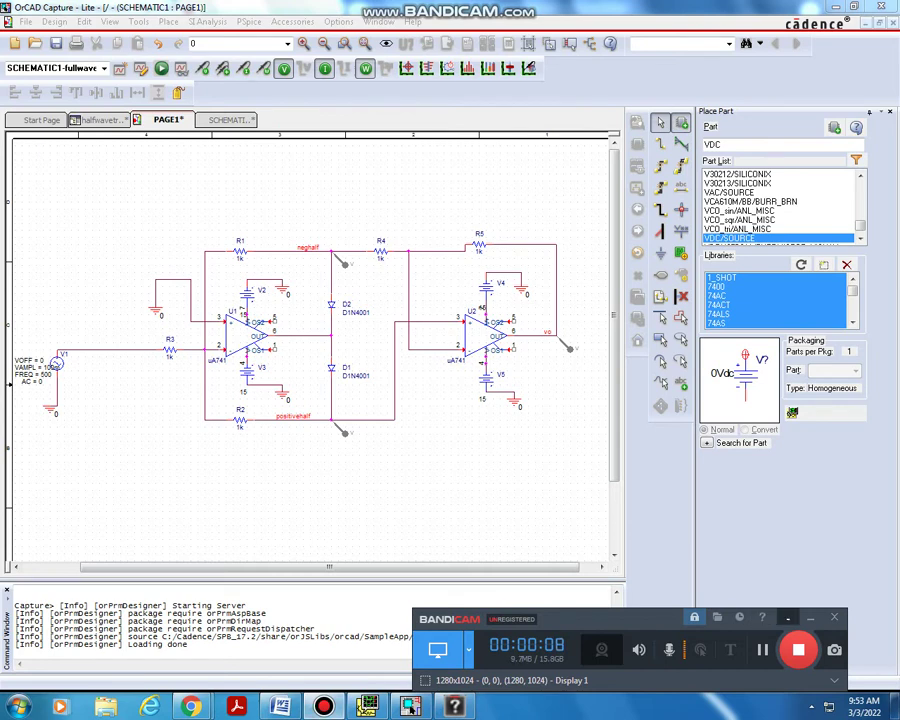
# Run the PSpice simulation of the full-wave rectifier schematic with the active profile and bring its waveform results to the front
pyautogui.click(809, 617)
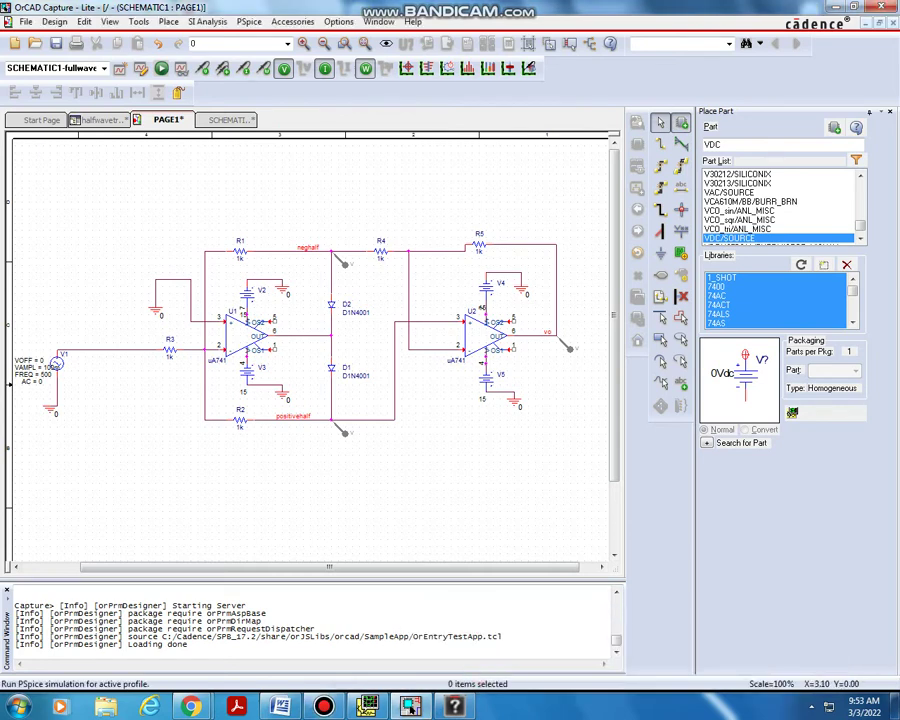
pyautogui.click(161, 68)
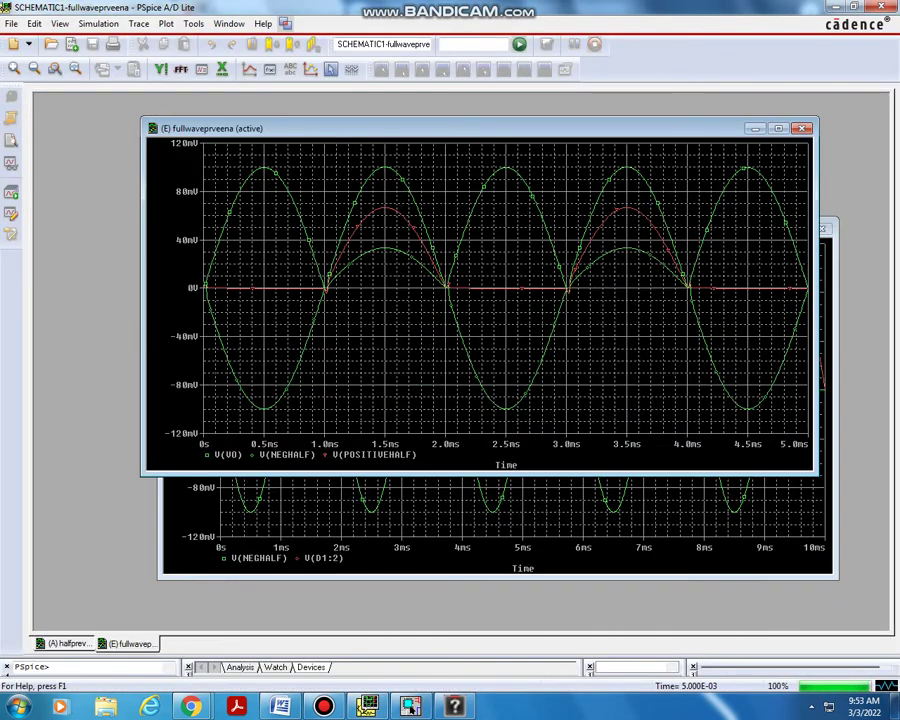
pyautogui.click(461, 534)
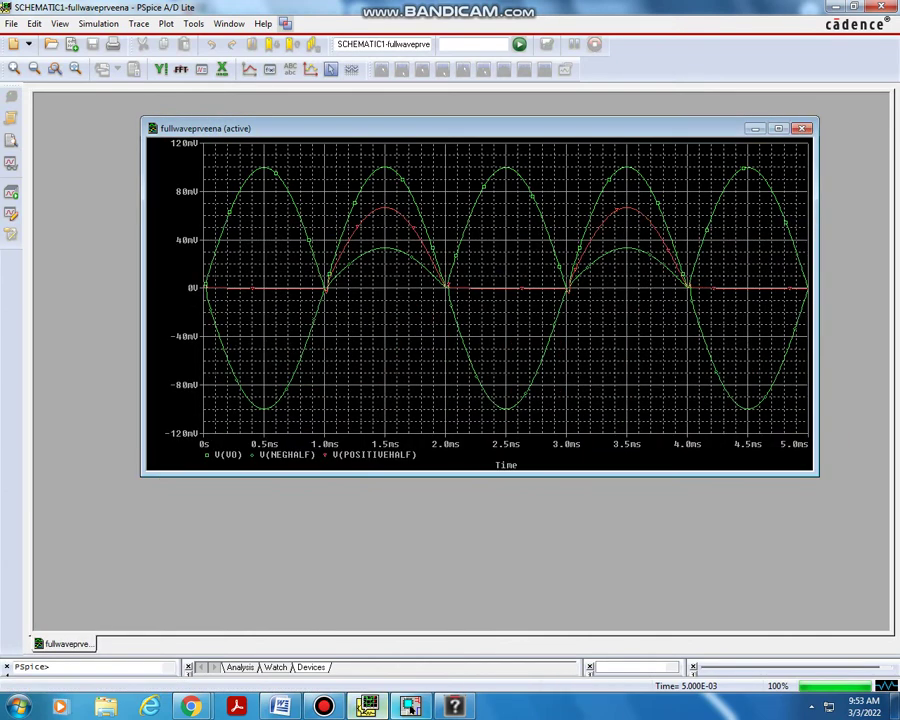
pyautogui.click(410, 707)
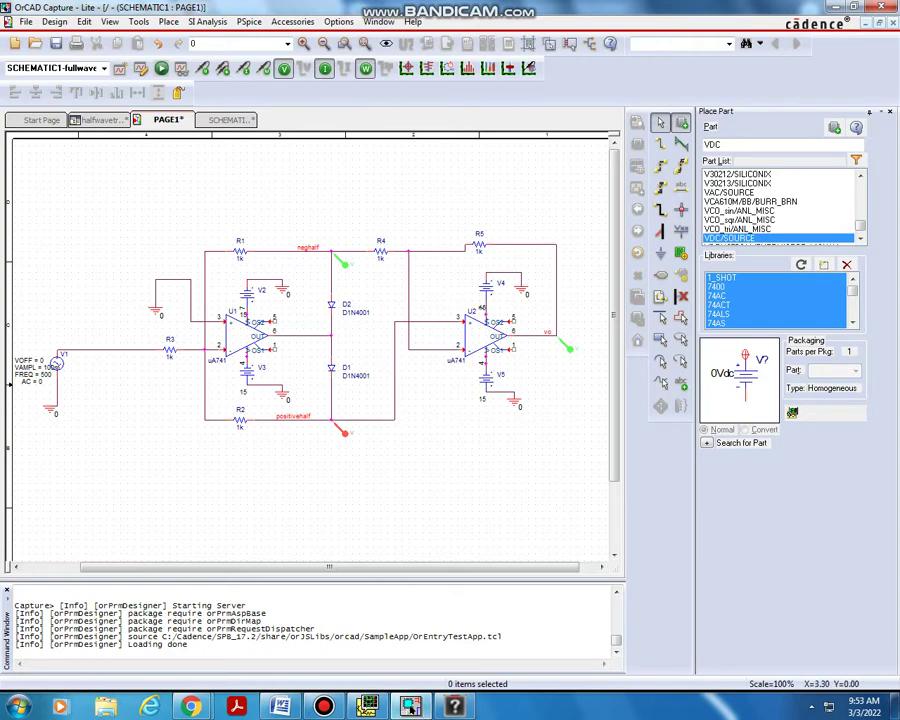
pyautogui.click(161, 68)
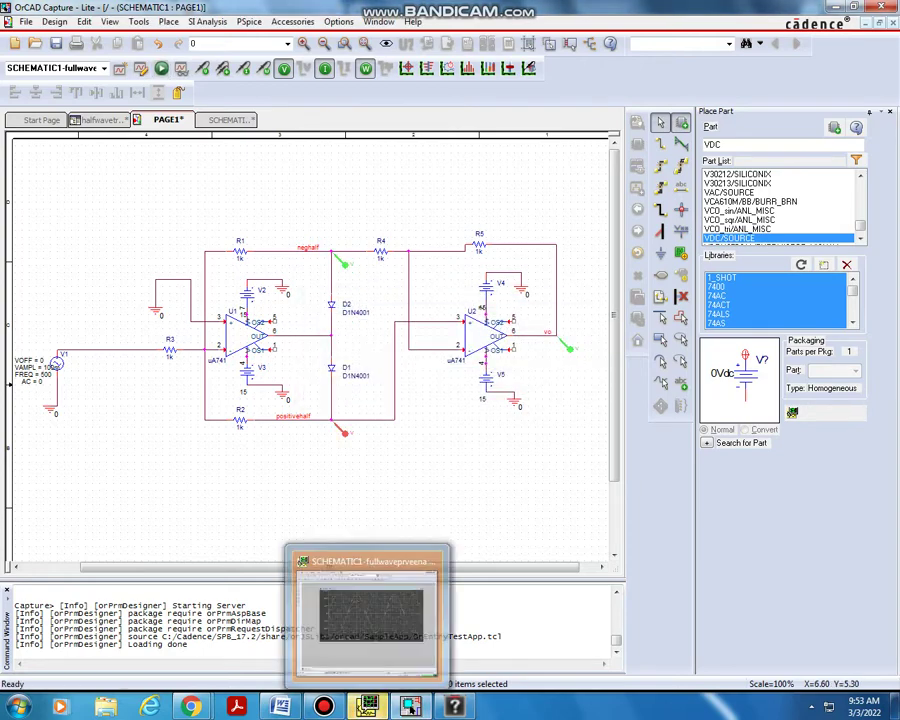
pyautogui.click(365, 707)
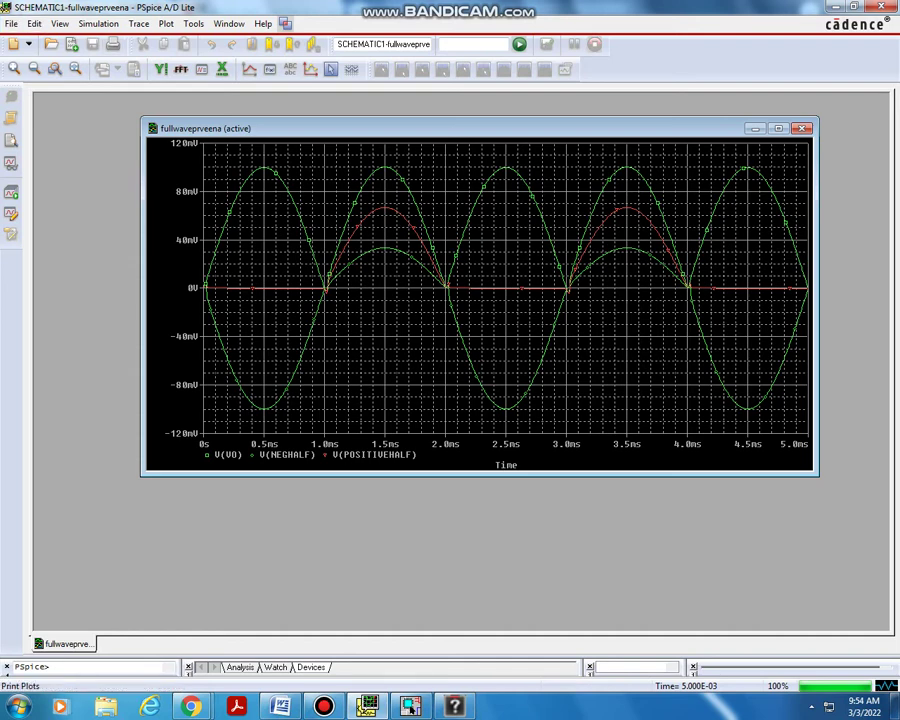
# Add an empty plot above the combined waveforms in the simulation results window
pyautogui.press('Right')
pyautogui.press('Right')
pyautogui.press('Right')
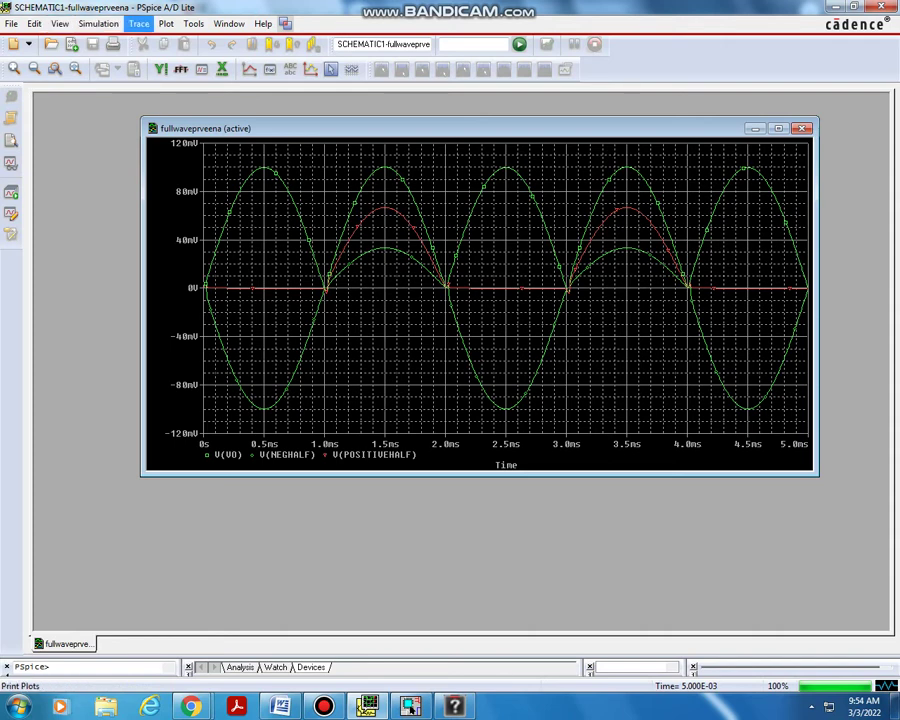
pyautogui.press('Down')
pyautogui.press('Down')
pyautogui.press('Down')
pyautogui.press('Down')
pyautogui.press('Return')
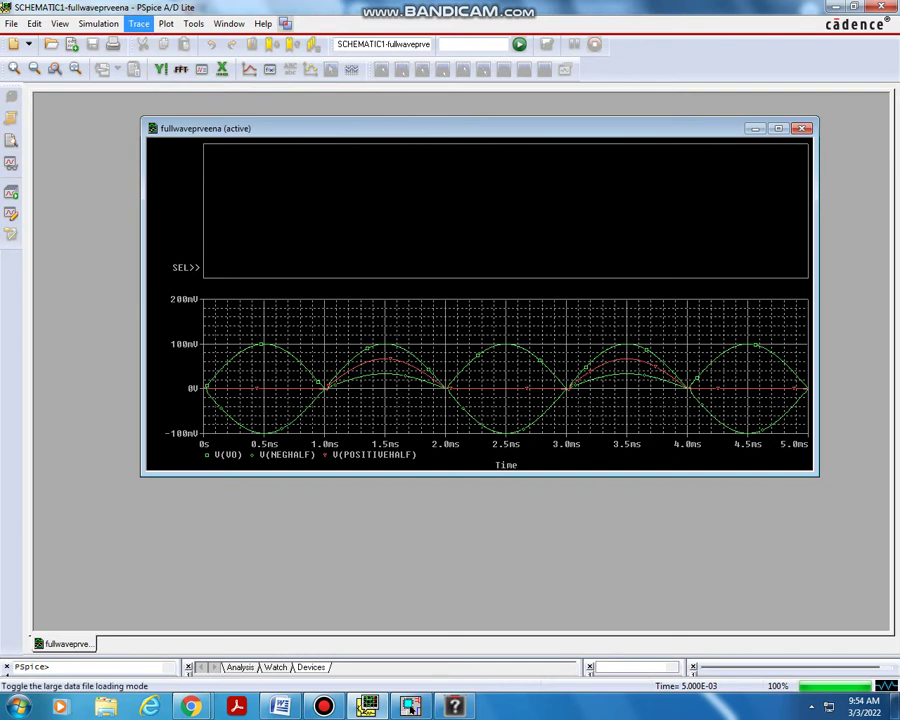
# Add the V(positivehalf) trace to the empty plot
pyautogui.click(138, 23)
pyautogui.press('Return')
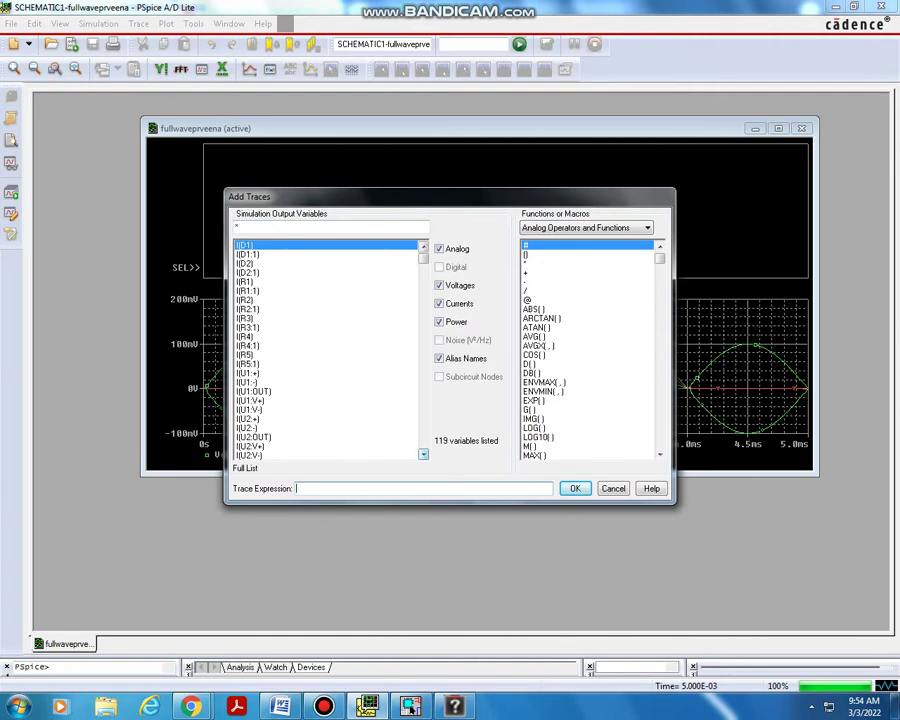
pyautogui.click(423, 454)
pyautogui.click(423, 454)
pyautogui.click(423, 454)
pyautogui.click(423, 454)
pyautogui.click(423, 454)
pyautogui.click(423, 454)
pyautogui.click(423, 454)
pyautogui.scroll(-9, 328, 350)
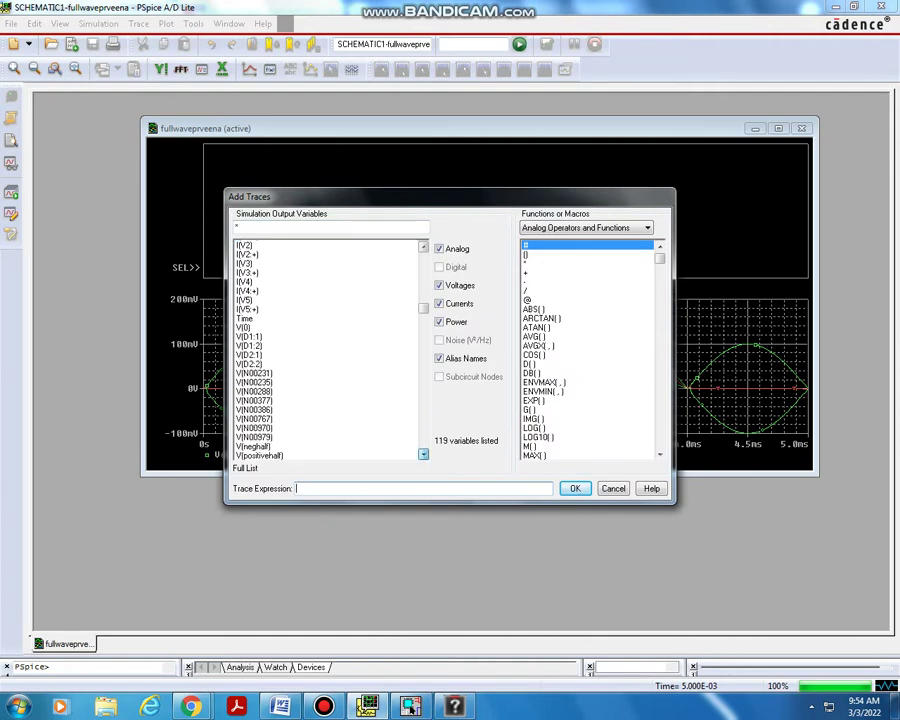
pyautogui.scroll(-7, 328, 350)
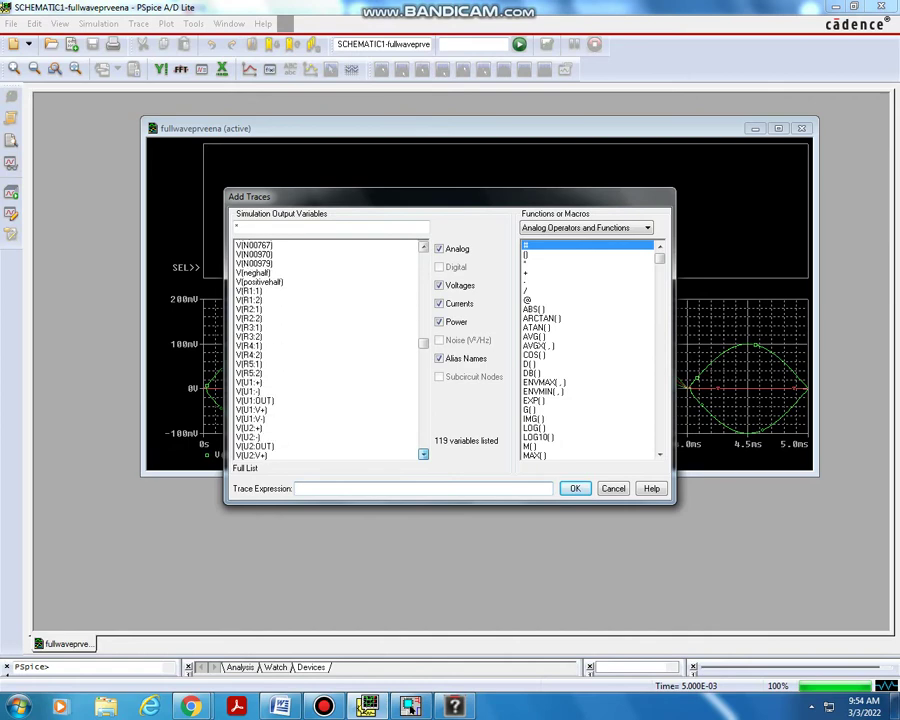
pyautogui.scroll(-7, 328, 350)
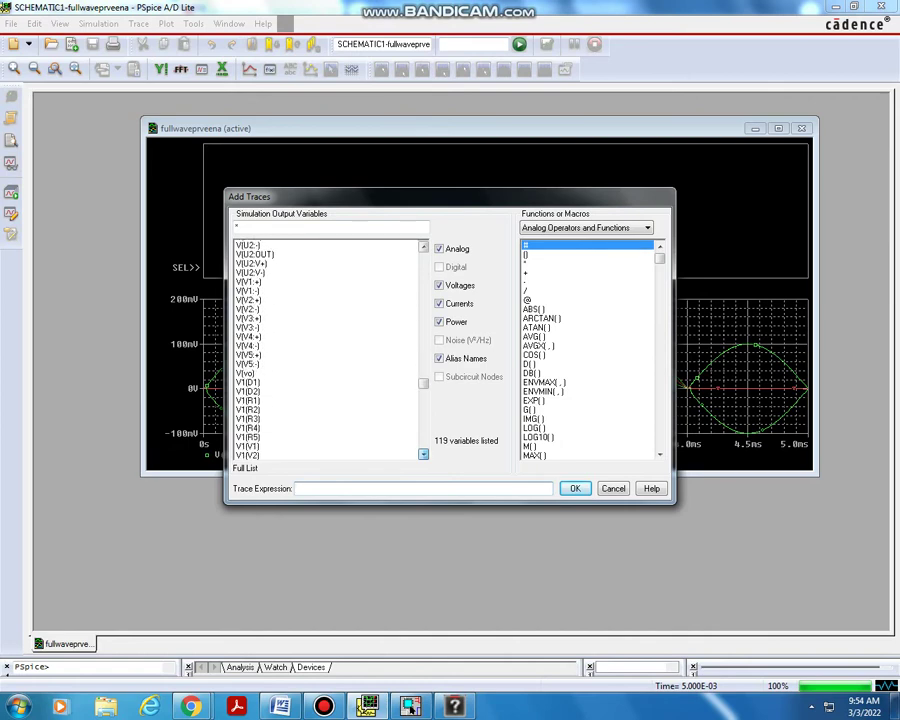
pyautogui.scroll(-7, 328, 350)
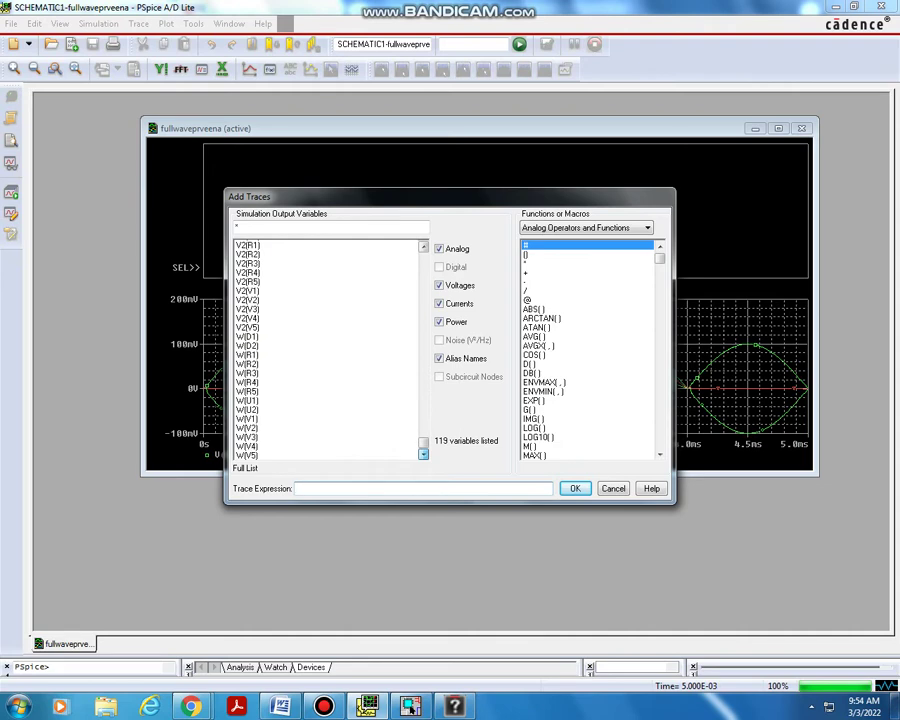
pyautogui.scroll(8, 328, 350)
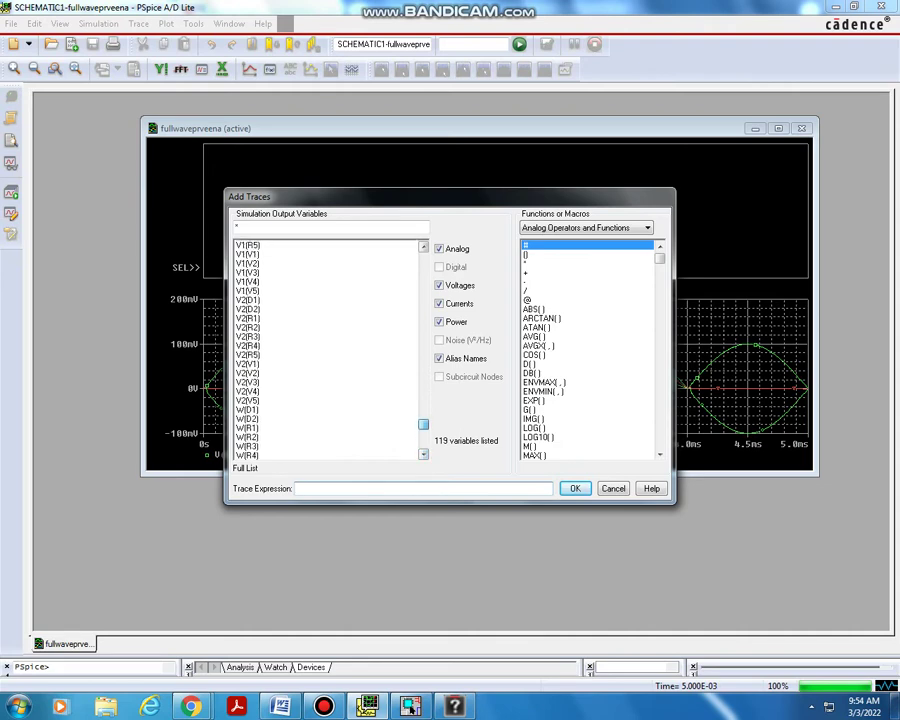
pyautogui.scroll(9, 328, 350)
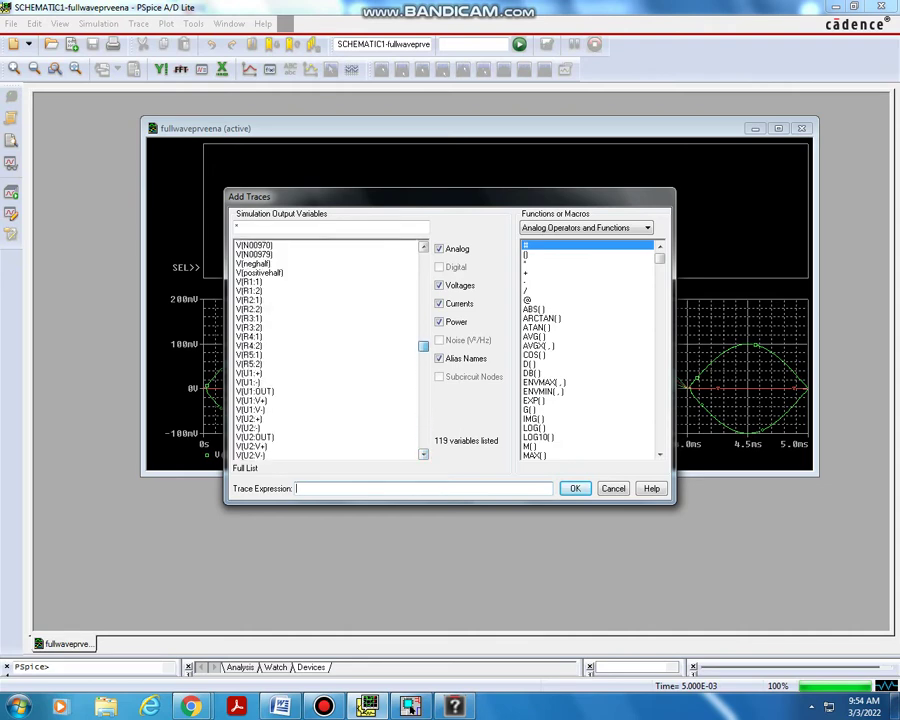
pyautogui.click(259, 272)
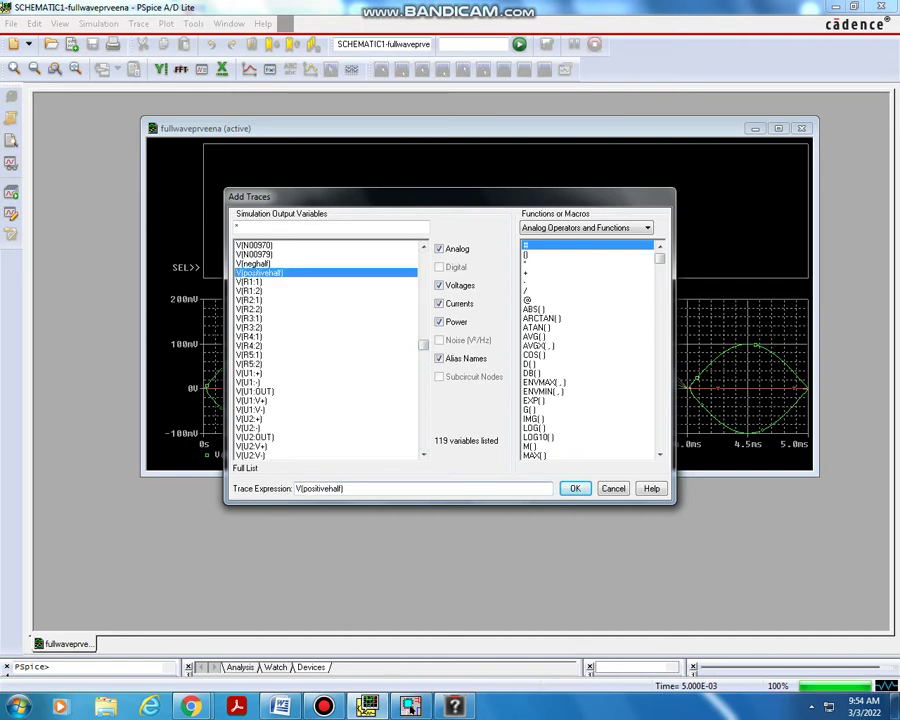
pyautogui.press('Return')
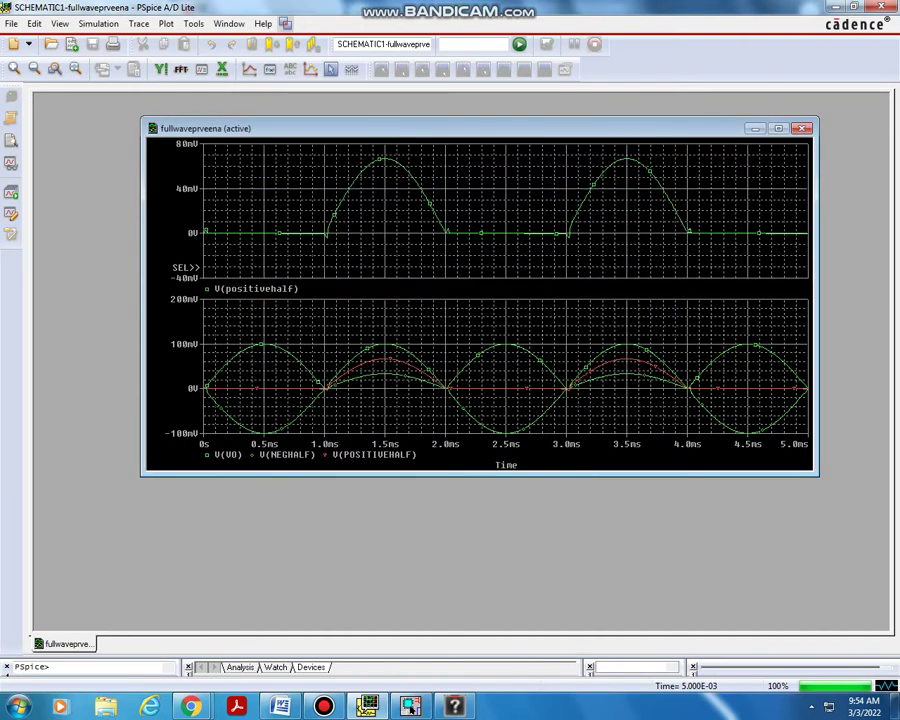
# Add another plot to the window and display the V(neghalf) trace in it
pyautogui.click(166, 23)
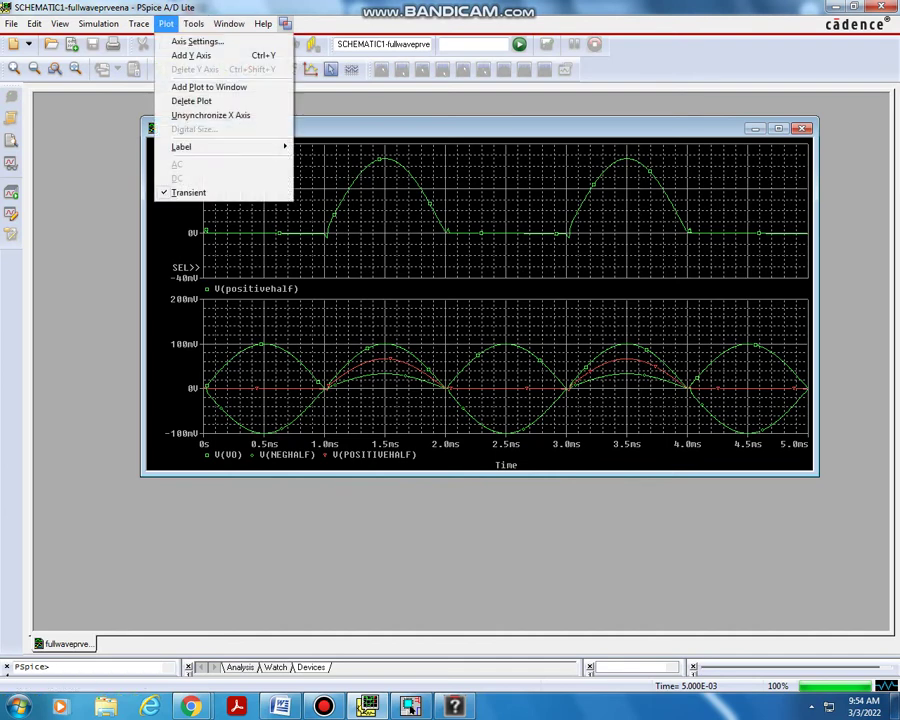
pyautogui.click(209, 87)
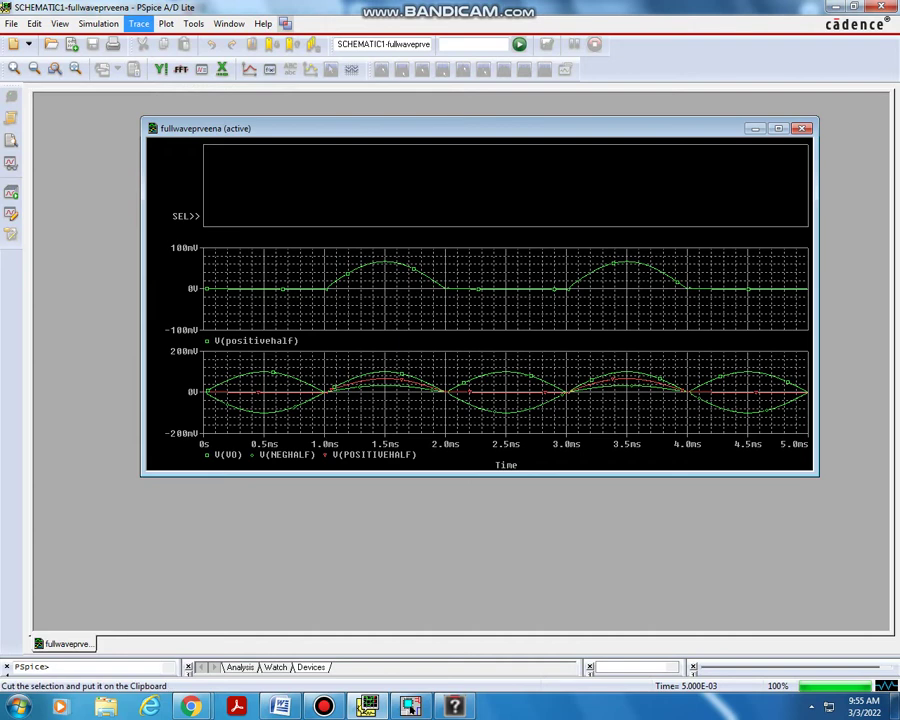
pyautogui.click(138, 23)
pyautogui.click(160, 41)
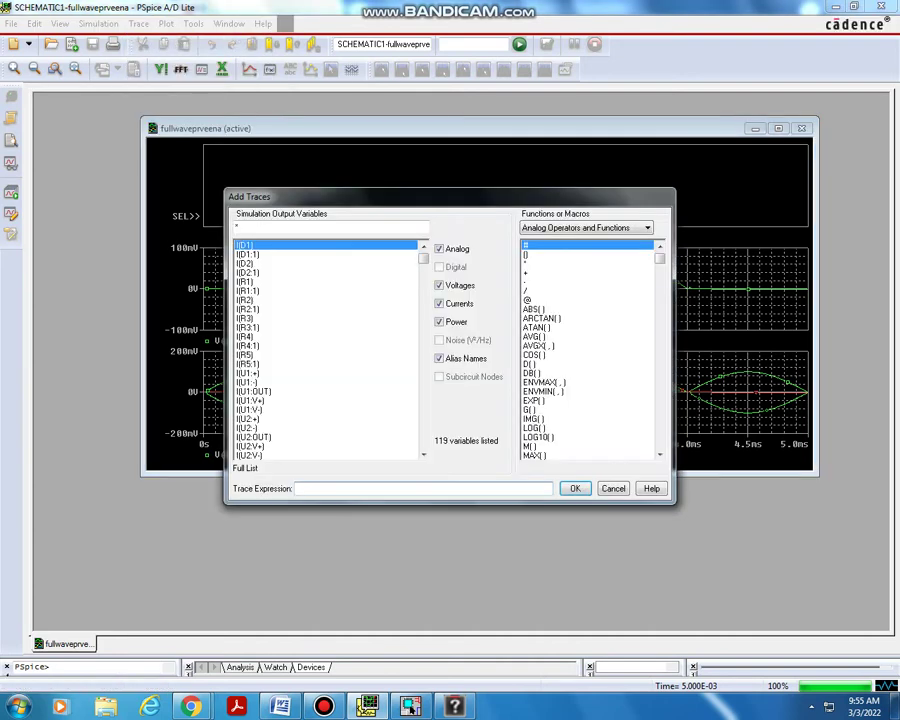
pyautogui.click(423, 454)
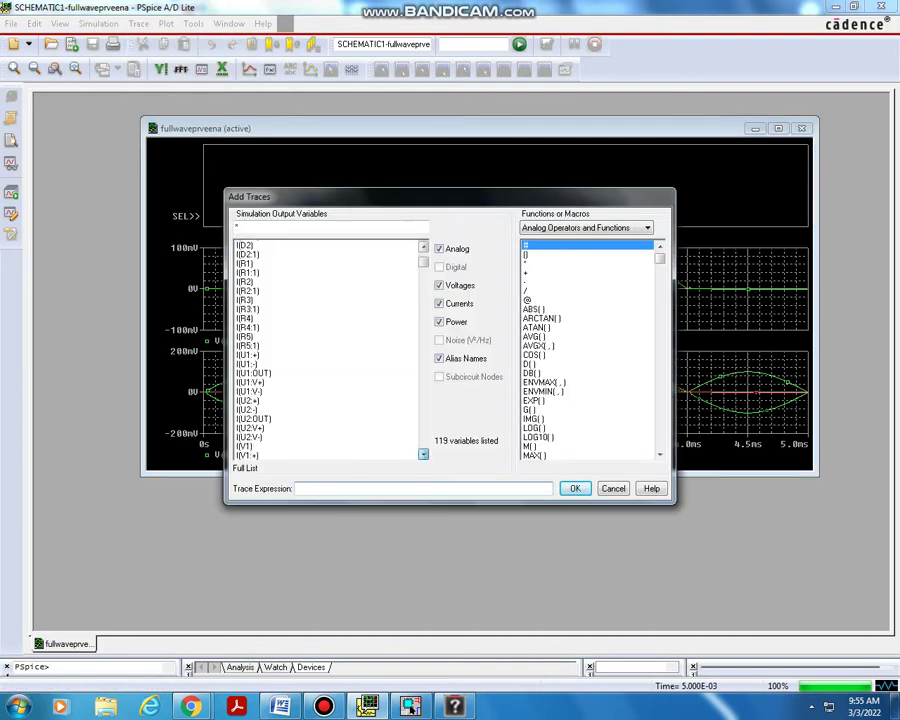
pyautogui.moveTo(423, 454); pyautogui.dragTo(423, 454)
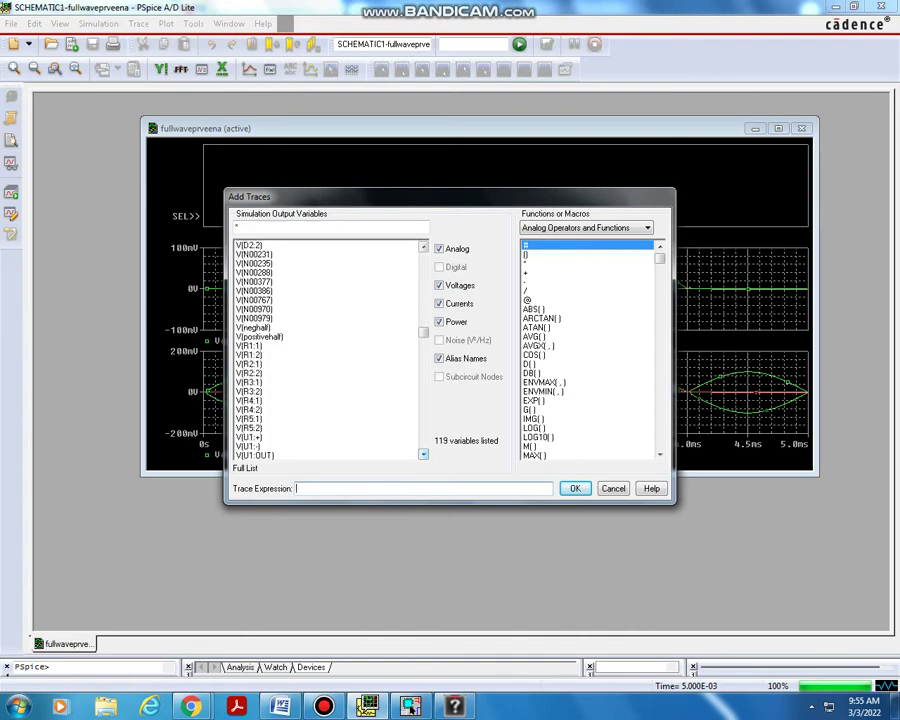
pyautogui.click(258, 327)
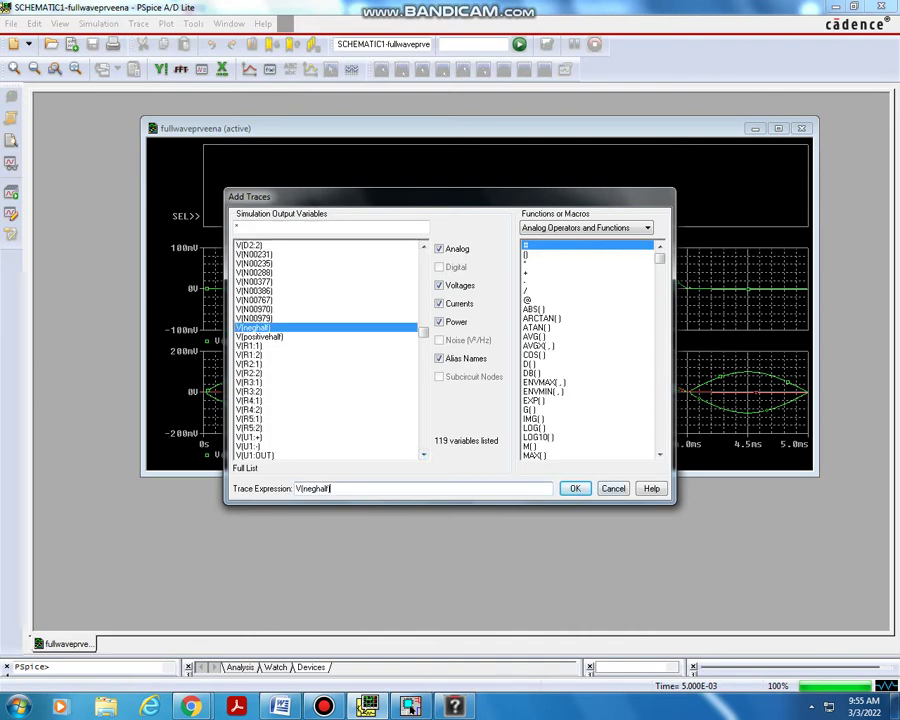
pyautogui.press('Return')
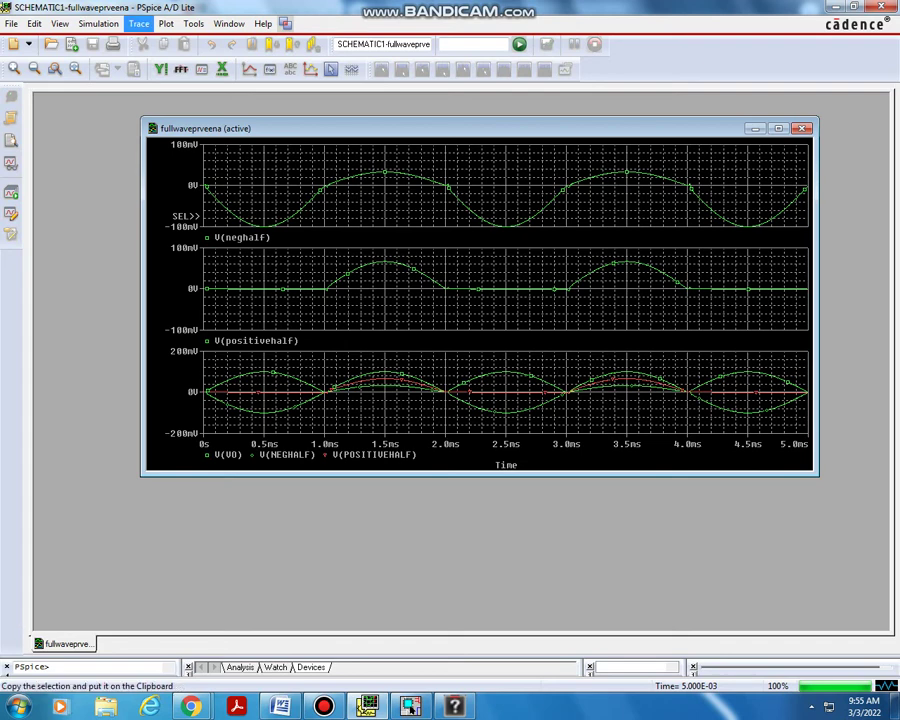
# Add one more plot to the window and display the output trace V(vo) in it
pyautogui.click(166, 23)
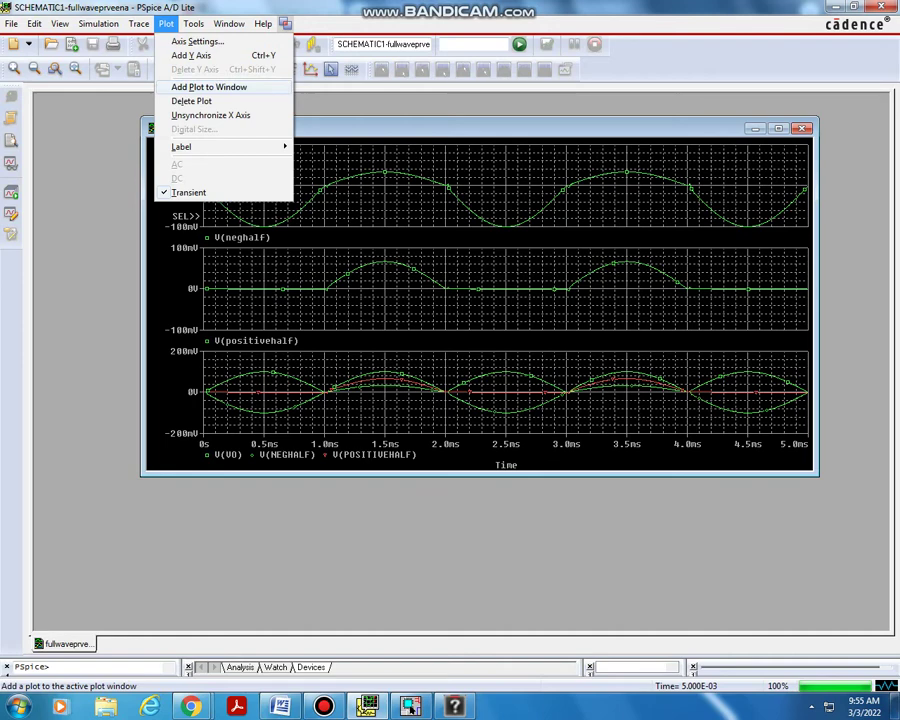
pyautogui.click(209, 87)
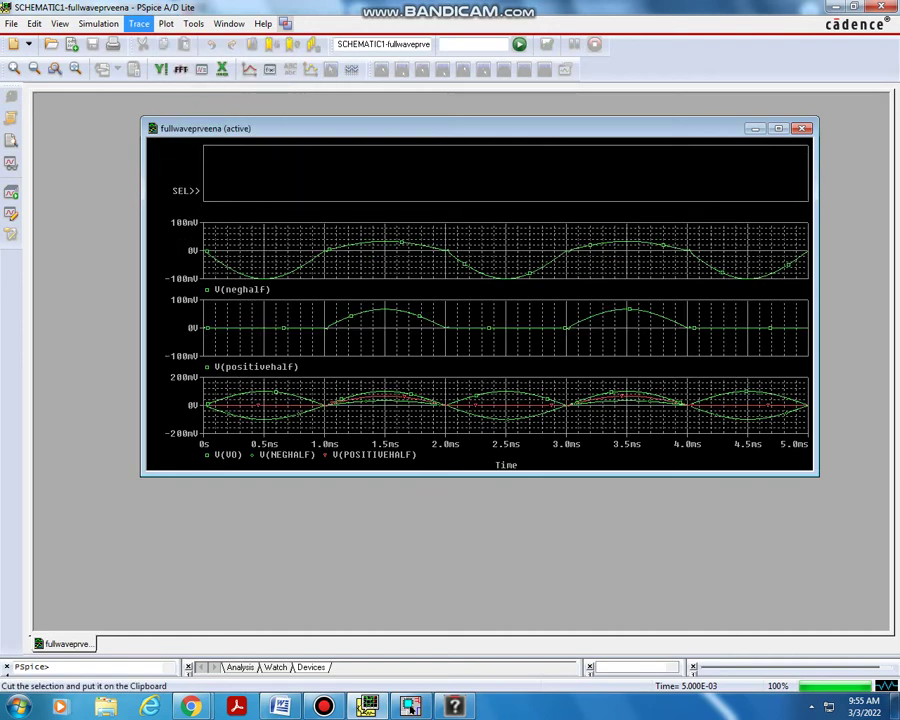
pyautogui.click(138, 23)
pyautogui.click(162, 41)
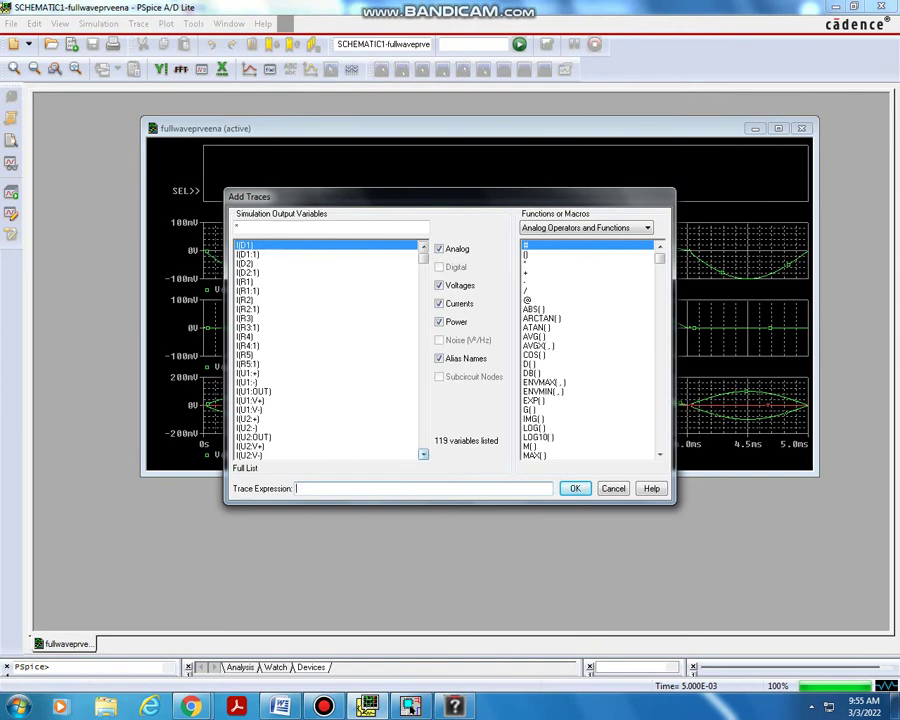
pyautogui.scroll(-4, 423, 454)
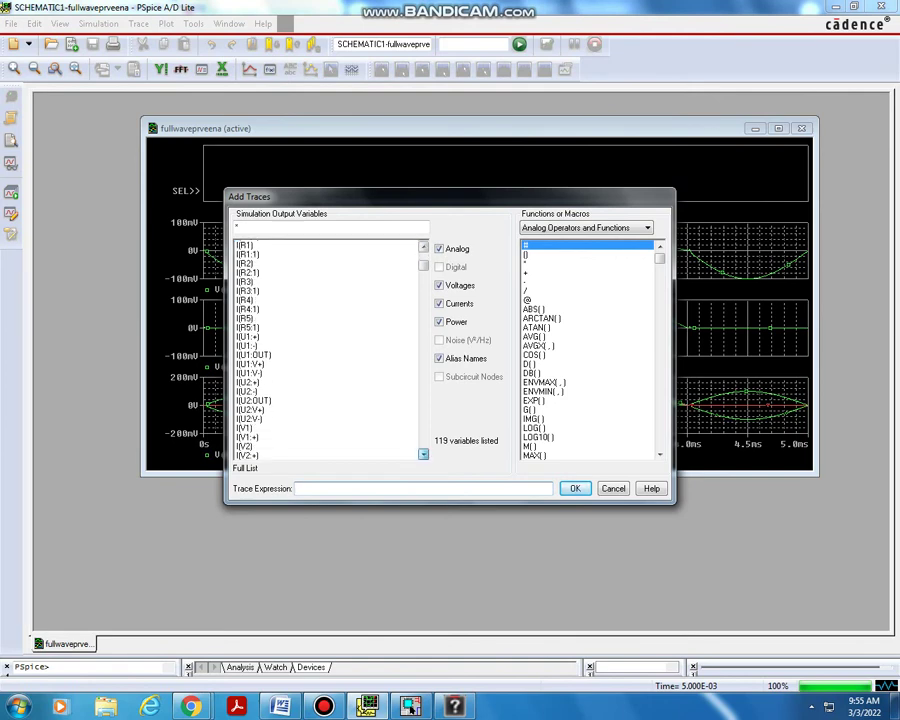
pyautogui.scroll(-9, 423, 454)
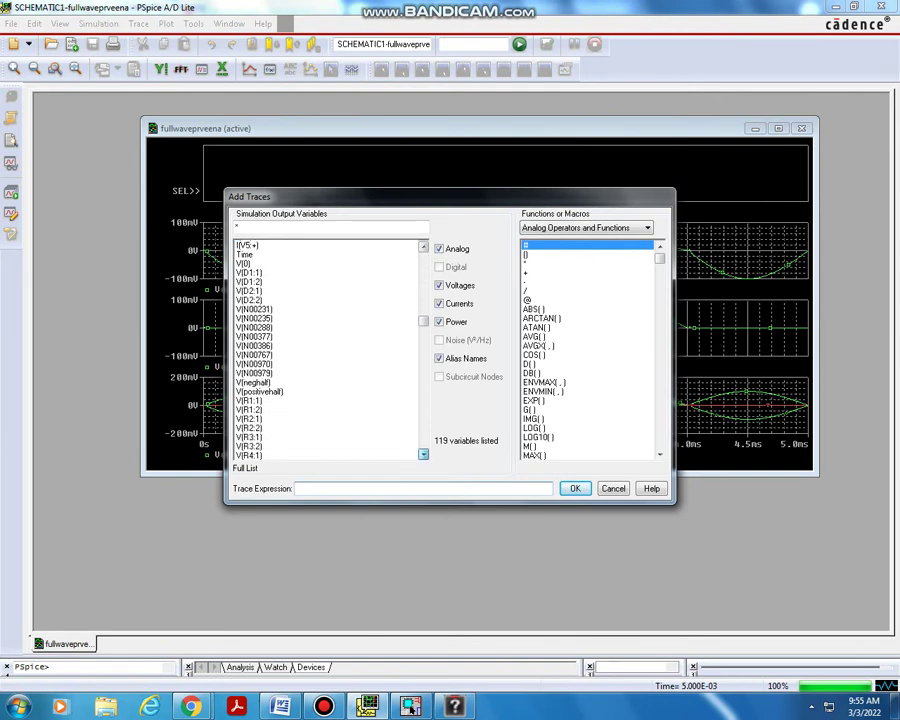
pyautogui.scroll(-1, 423, 454)
pyautogui.scroll(-1, 423, 454)
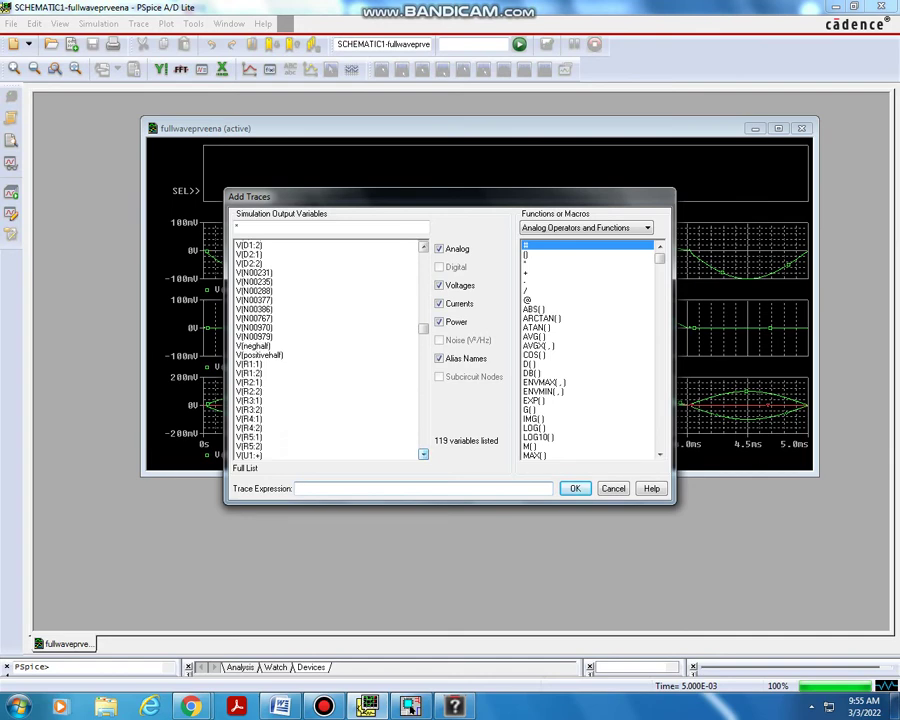
pyautogui.scroll(-6, 423, 454)
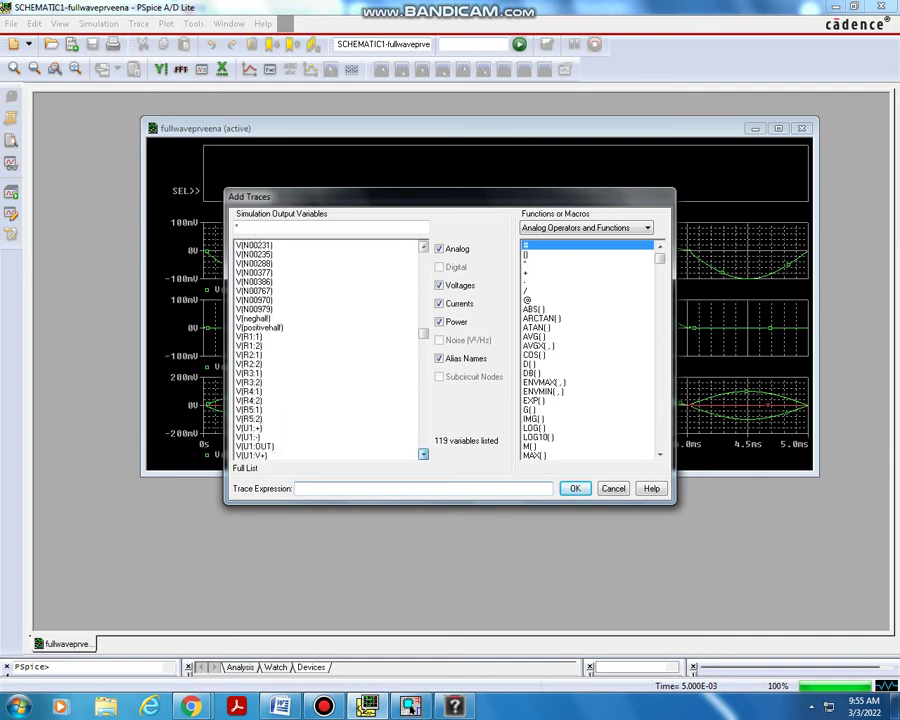
pyautogui.scroll(-11, 423, 454)
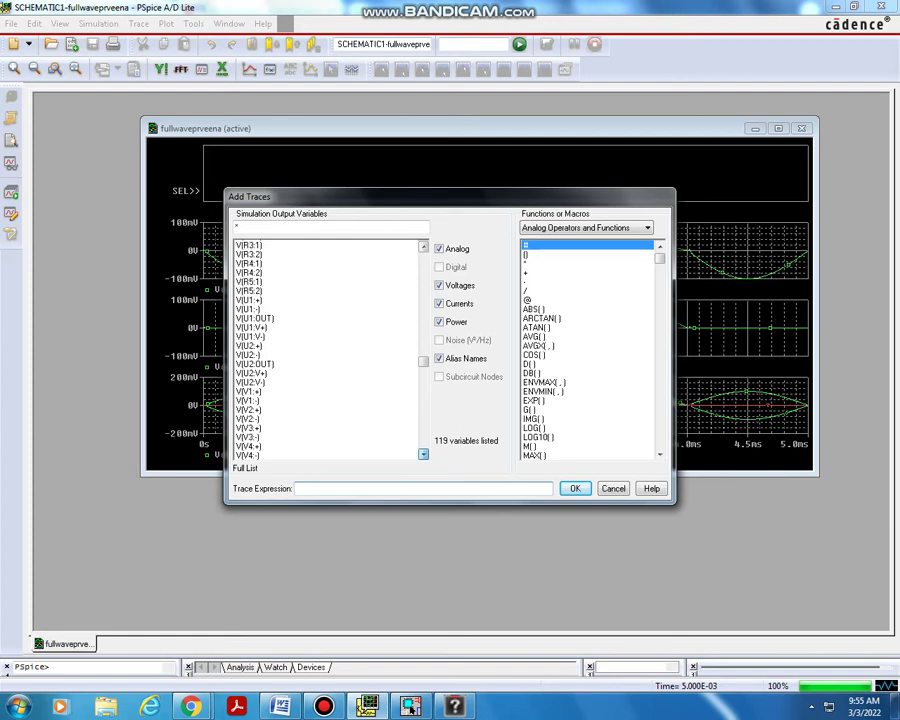
pyautogui.moveTo(450, 196); pyautogui.dragTo(376, 520)
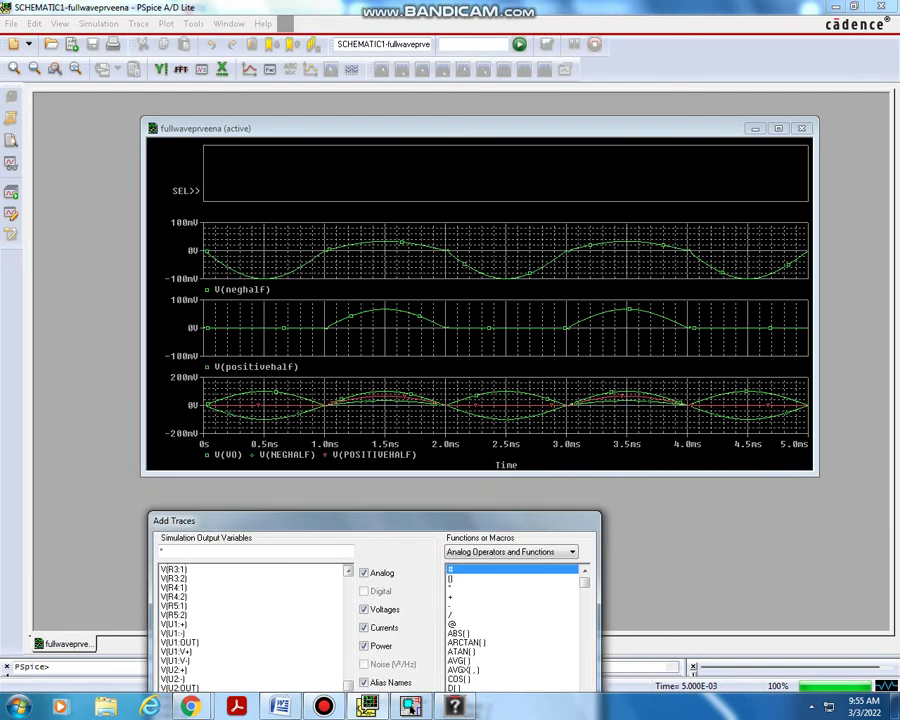
pyautogui.moveTo(223, 519); pyautogui.dragTo(252, 232)
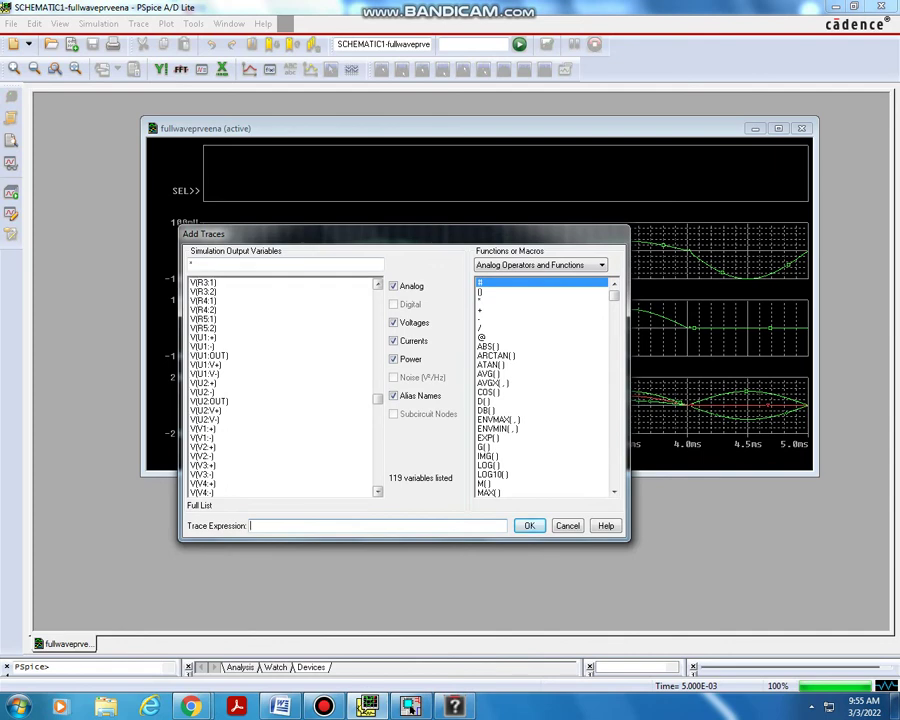
pyautogui.scroll(-4, 282, 387)
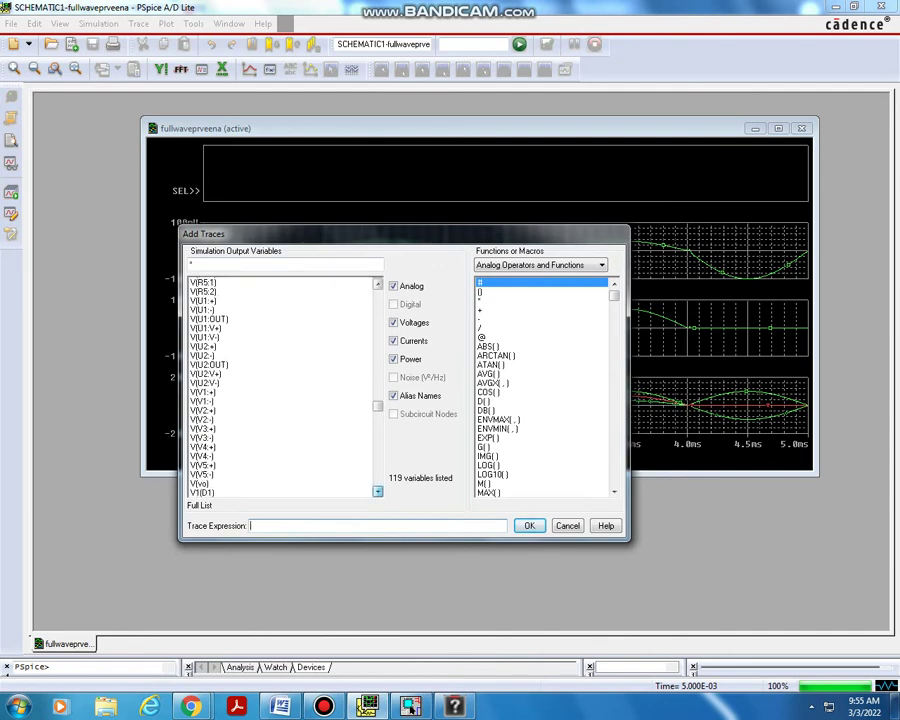
pyautogui.click(200, 428)
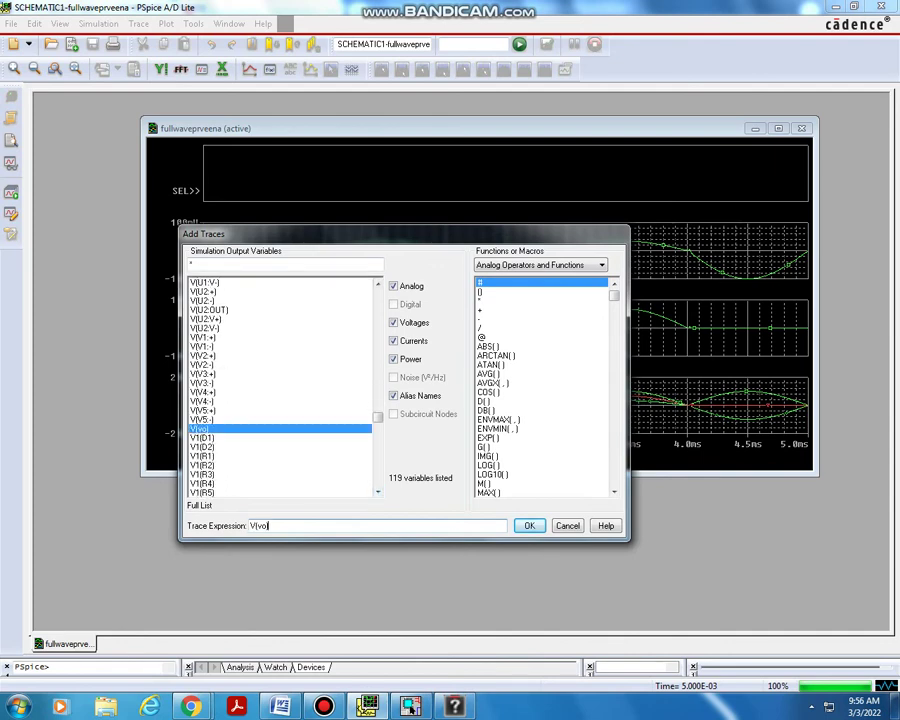
pyautogui.press('Return')
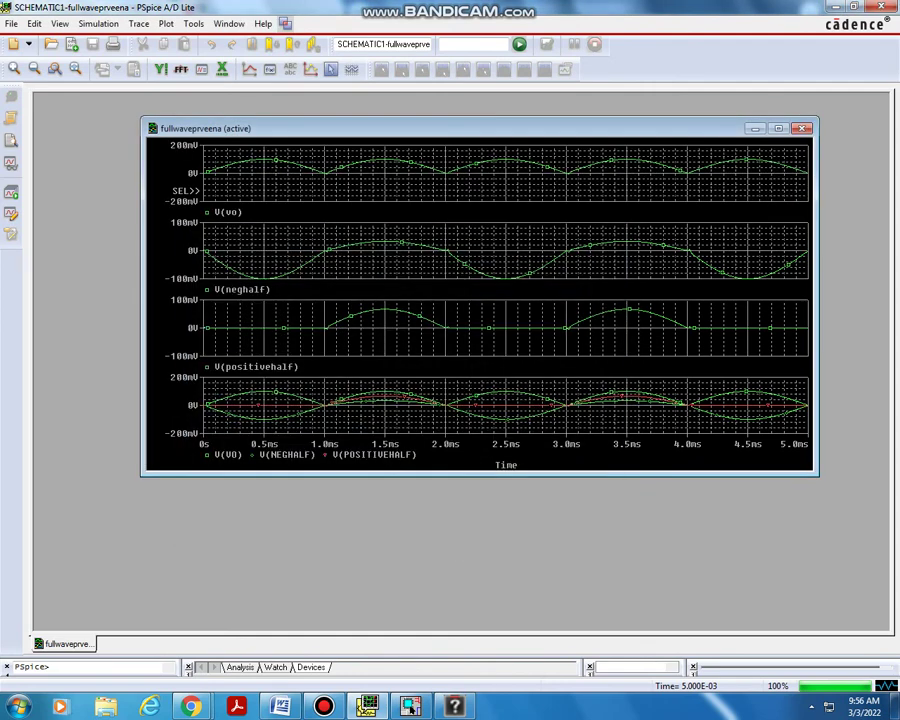
# Delete the combined plot containing V(VO), V(NEGHALF) and V(POSITIVEHALF) from the results window
pyautogui.click(455, 401)
pyautogui.rightClick(455, 401)
pyautogui.click(410, 401)
pyautogui.rightClick(180, 183)
pyautogui.click(209, 233)
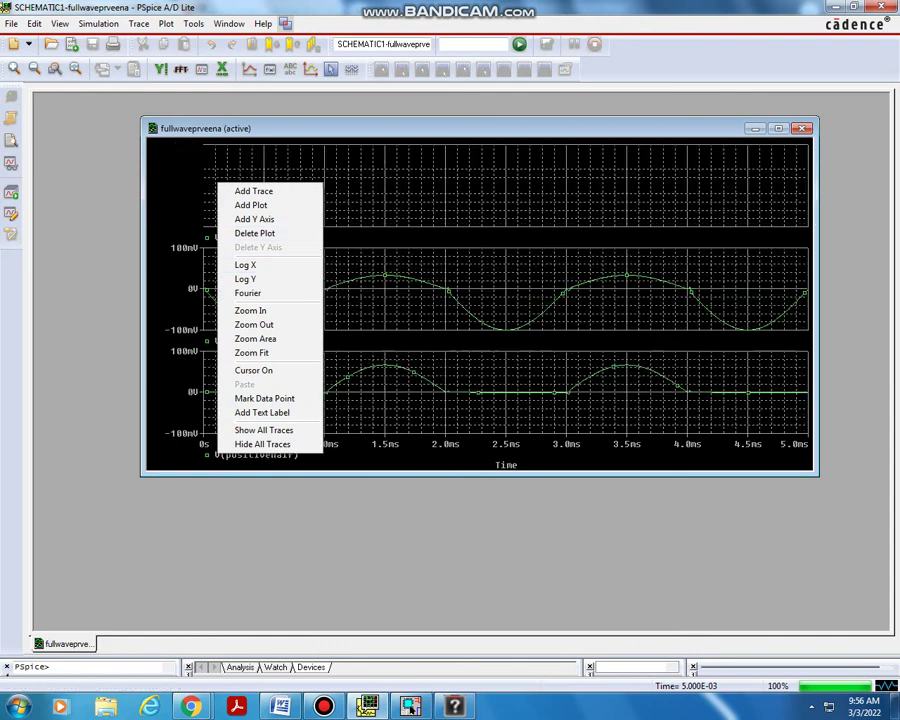